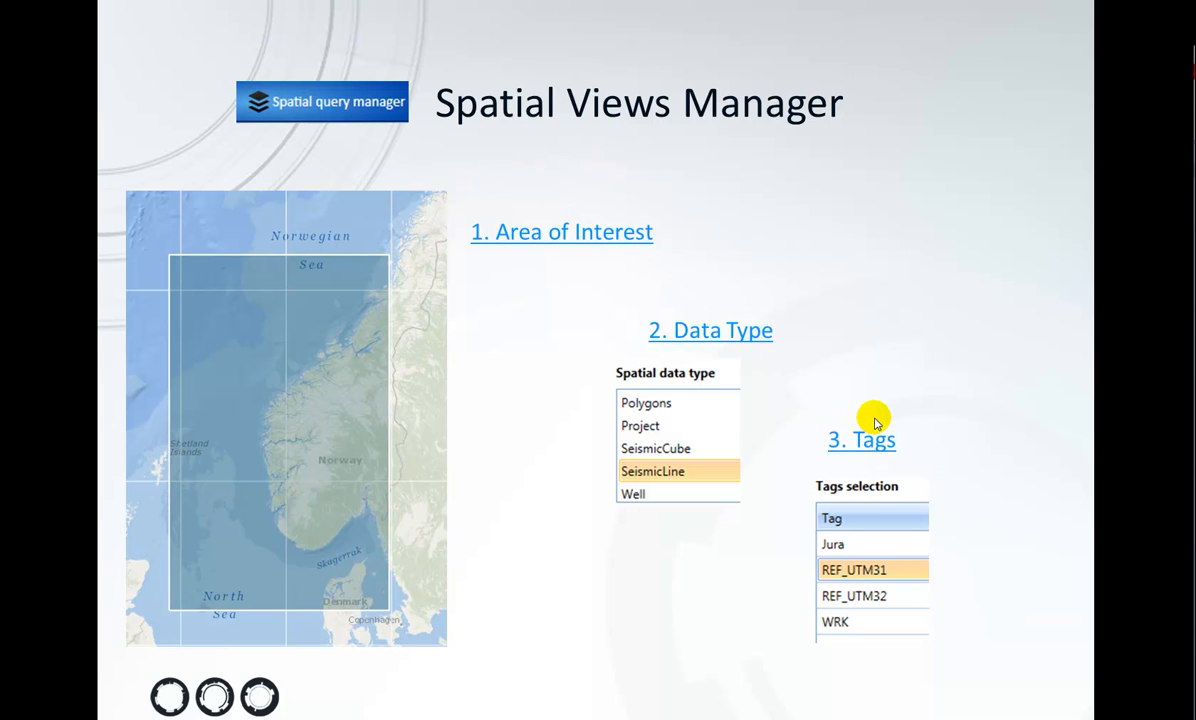
In TrackerAdmin's spatial query manager, draw an area spanning about latitude 56.5 to 61.9 and longitude -2.3 to 6.7, then load its seismic line data.
key("alt+Tab")
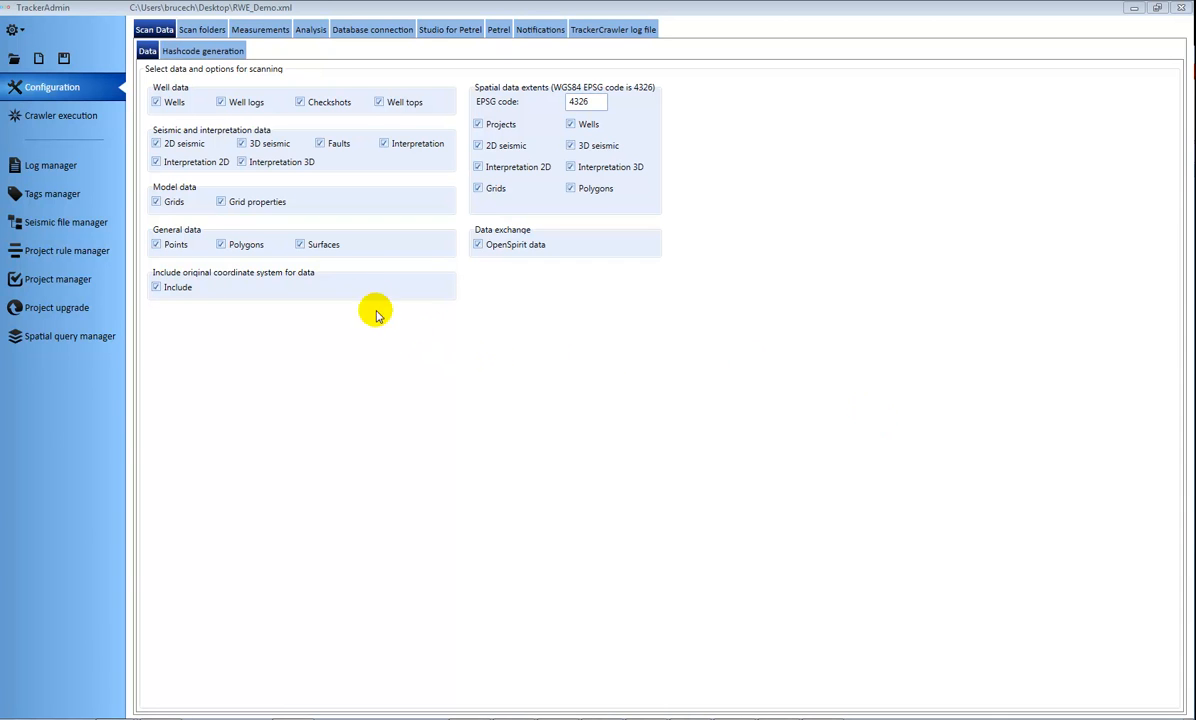
left_click(96, 340)
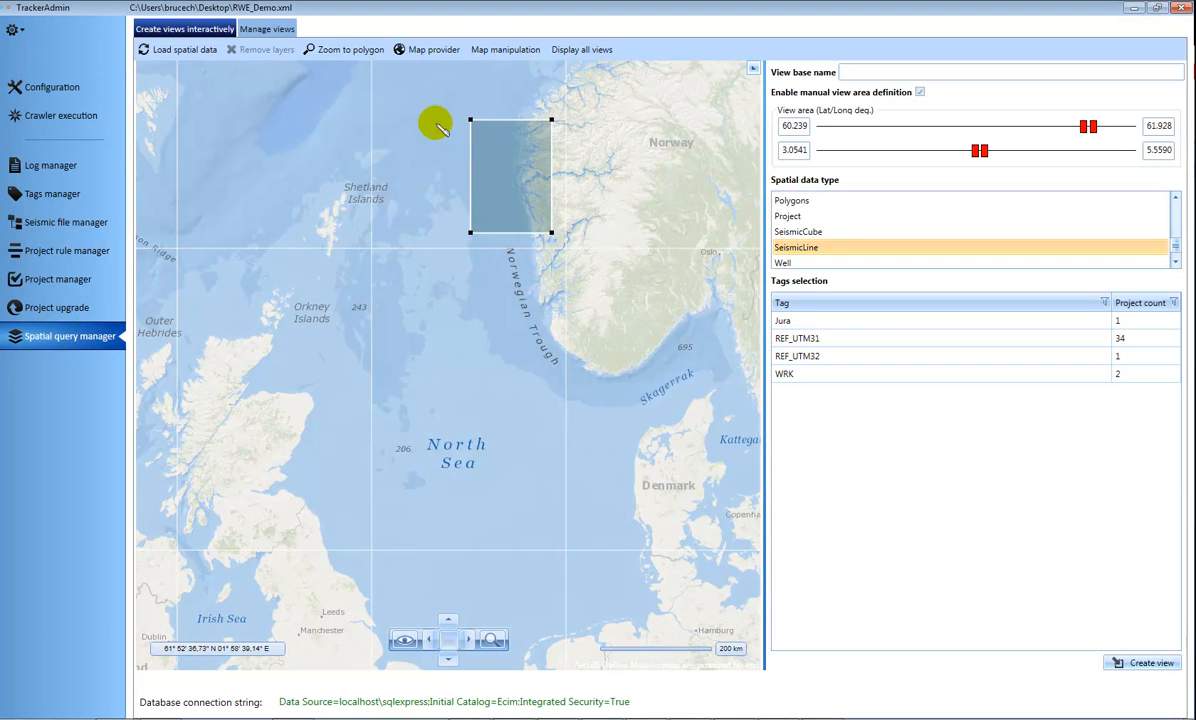
right_click(597, 170)
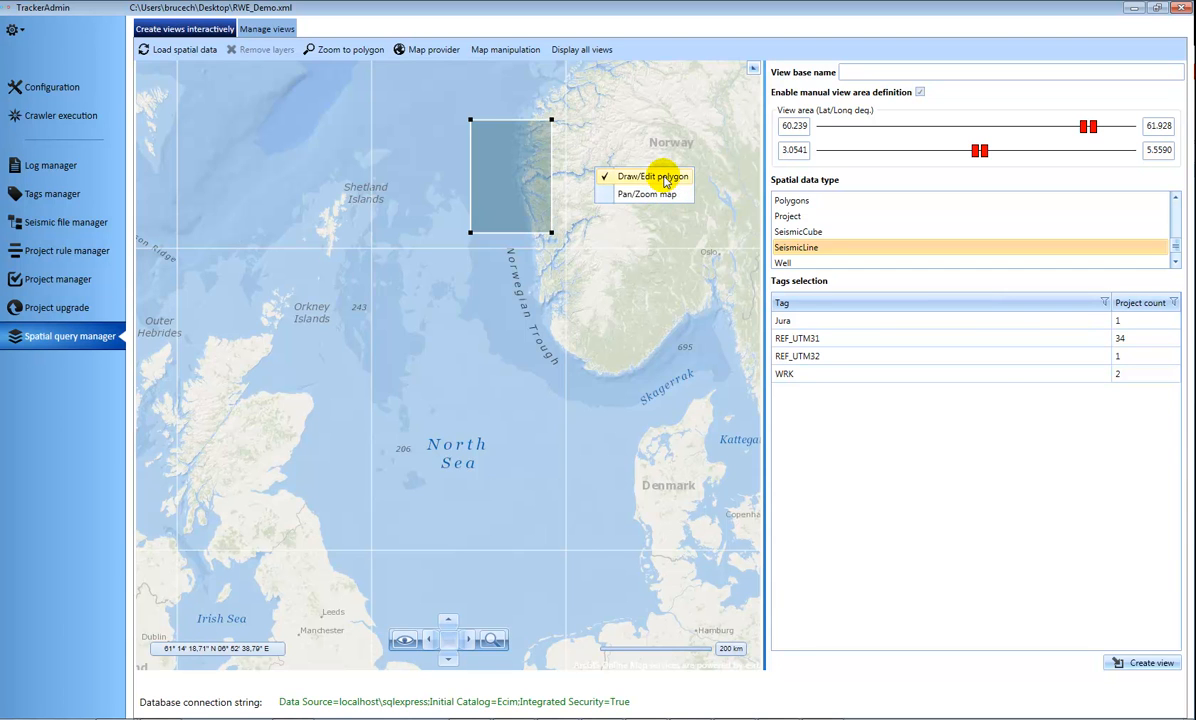
left_click(645, 179)
mouse_move(296, 121)
left_mouse_down()
mouse_move(559, 399)
mouse_move(598, 459)
mouse_move(590, 465)
left_mouse_up()
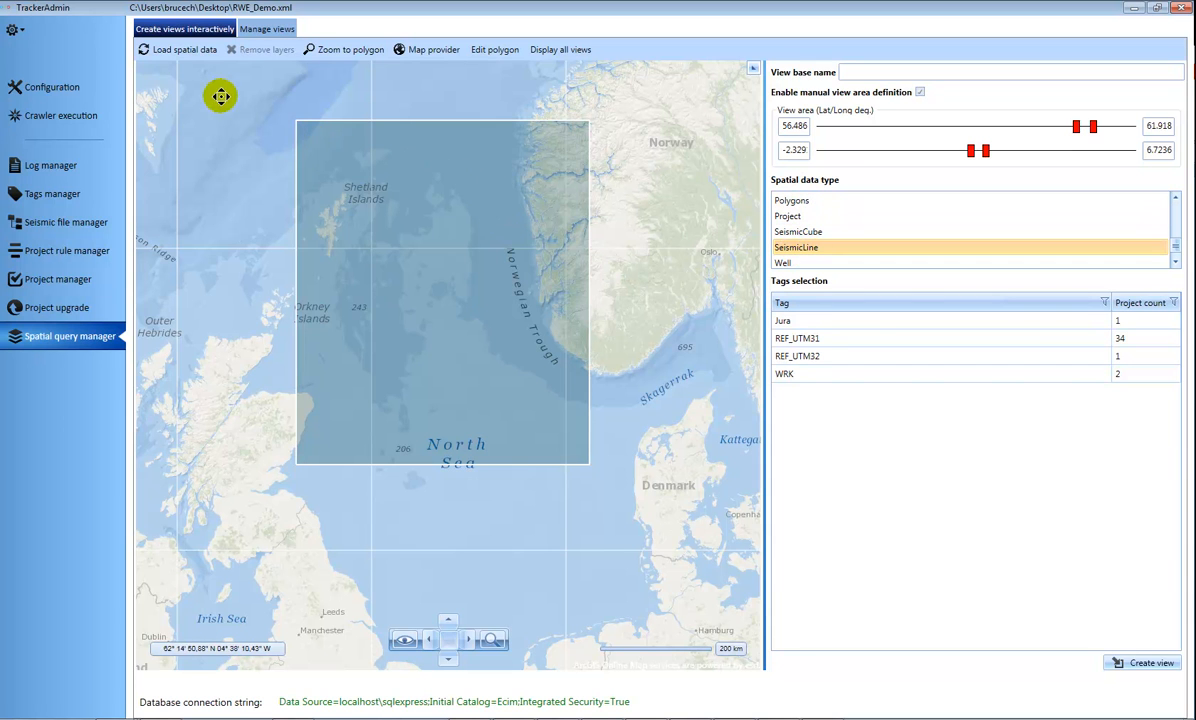
left_click(177, 56)
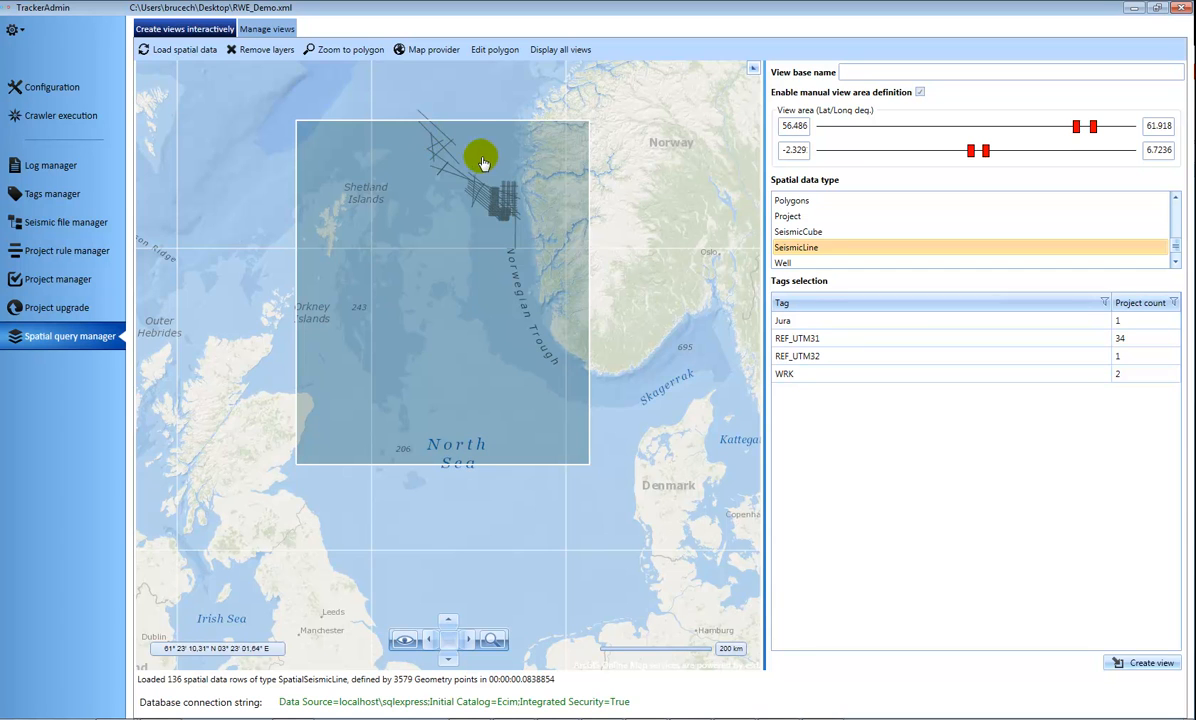
Shrink the area of interest to about latitude 59.0 to 61.2 and longitude 2.4 to 6.5, and reload the seismic line data.
right_click(603, 145)
left_click(655, 154)
left_click_drag(297, 121, 450, 166)
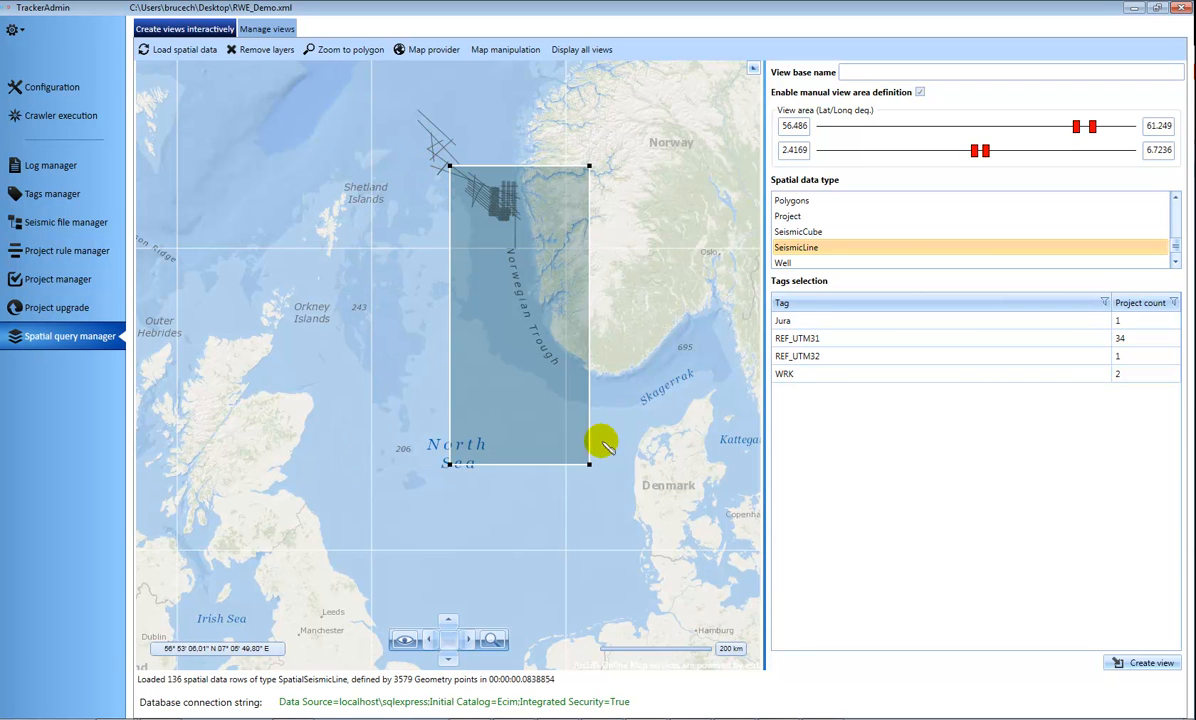
left_click_drag(589, 463, 582, 313)
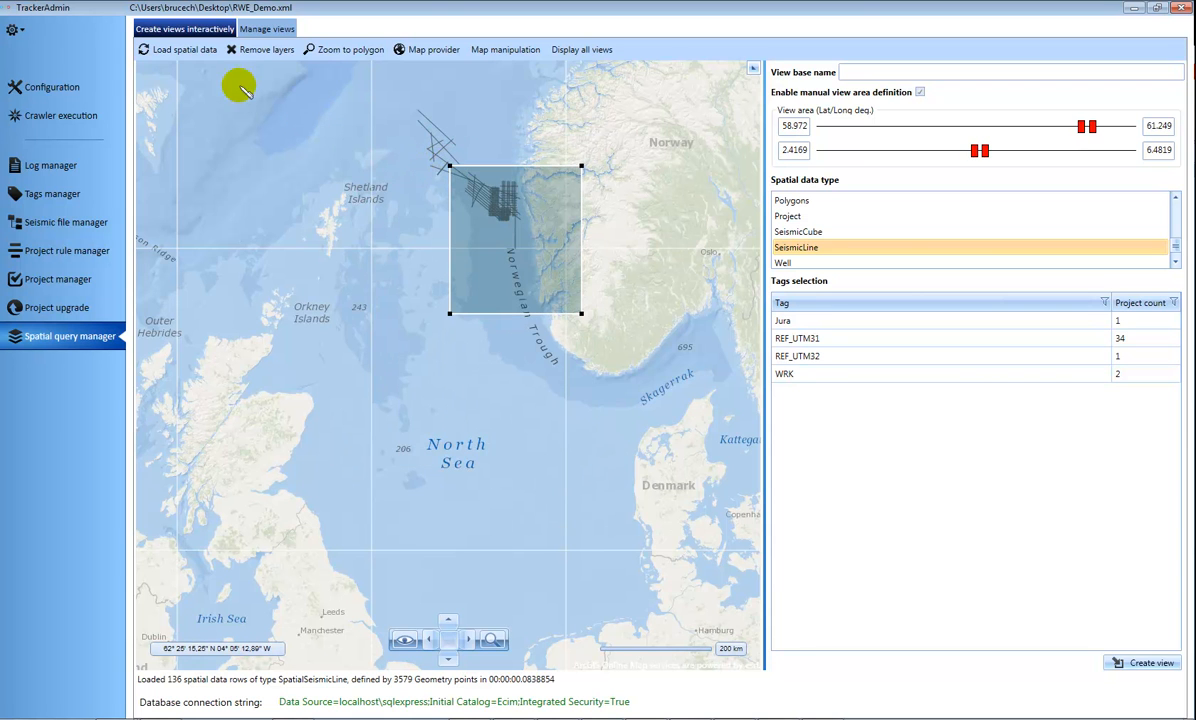
left_click(190, 49)
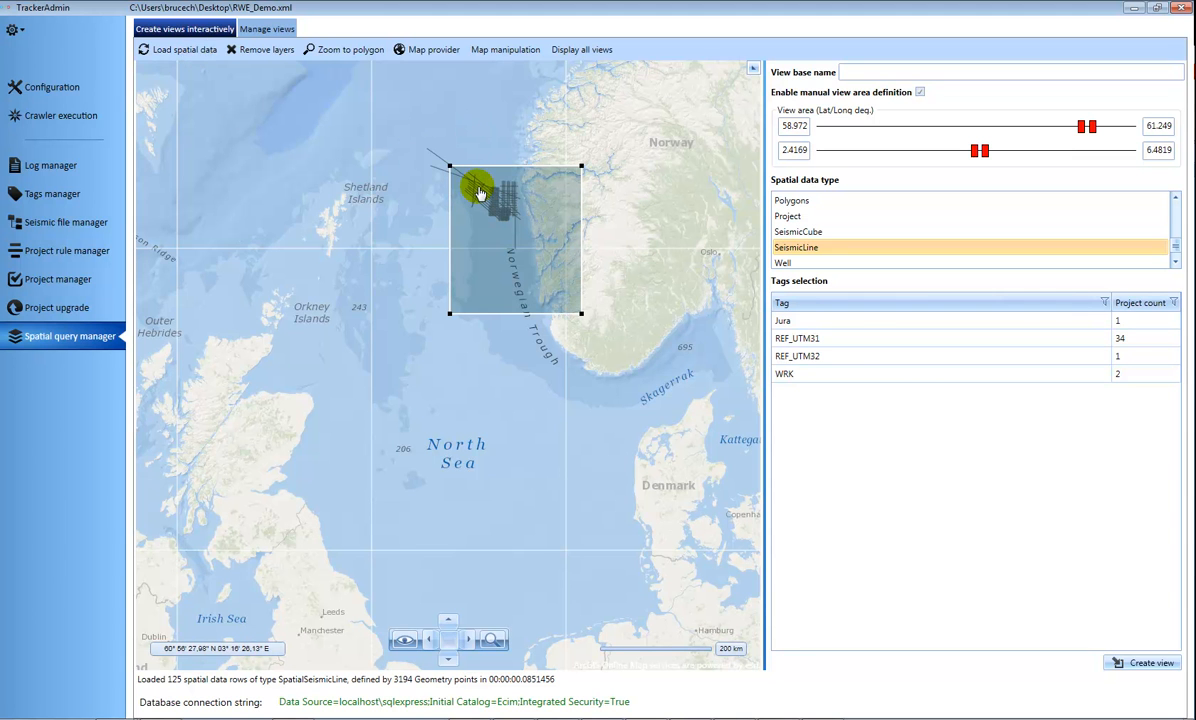
Change the map provider to Open Street Map and review the other available providers.
left_click(345, 49)
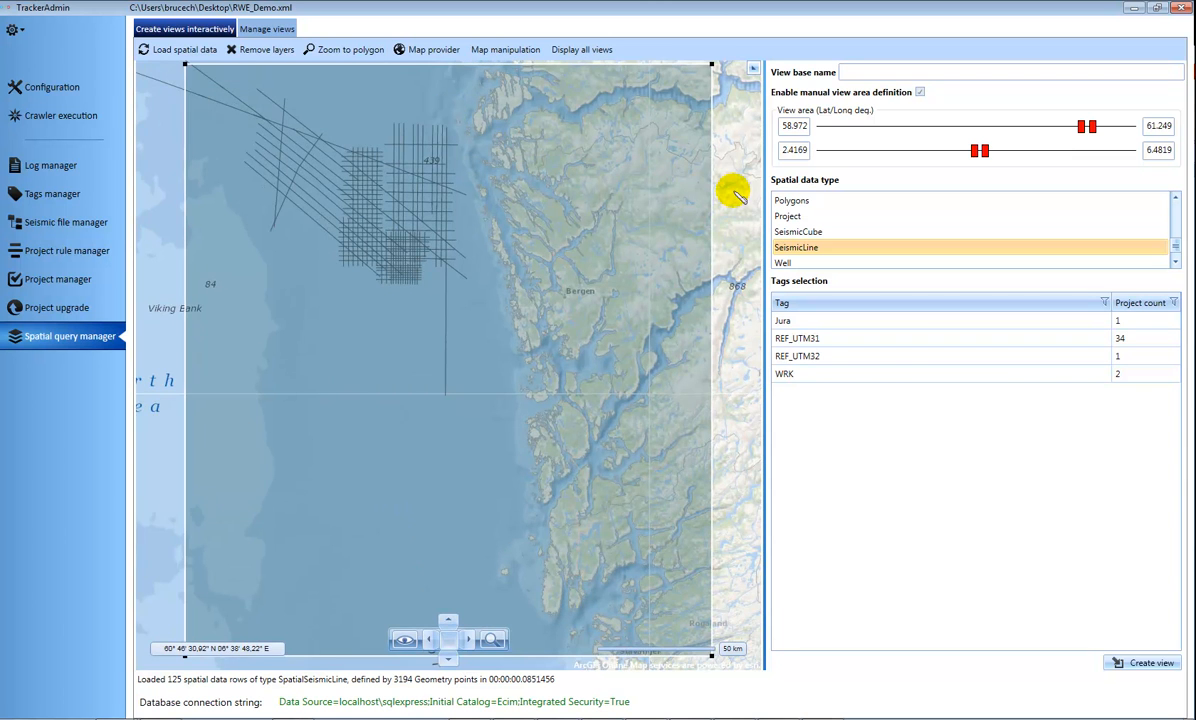
scroll(733, 192, "down", 2)
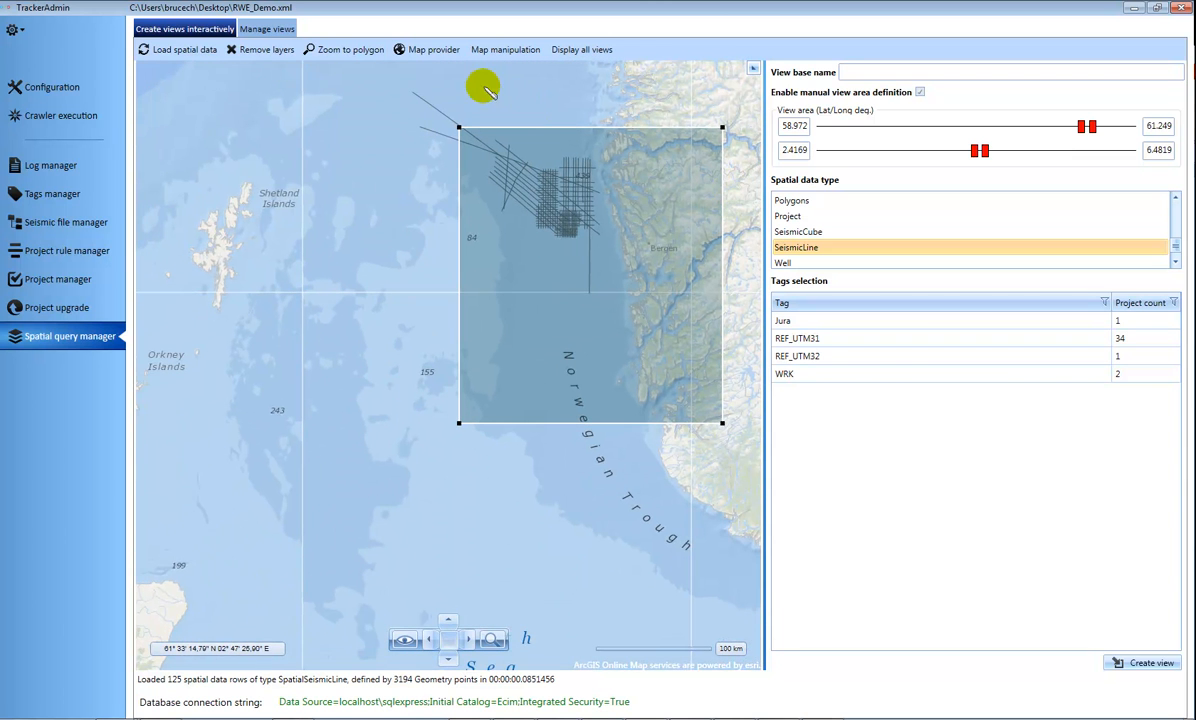
left_click(435, 50)
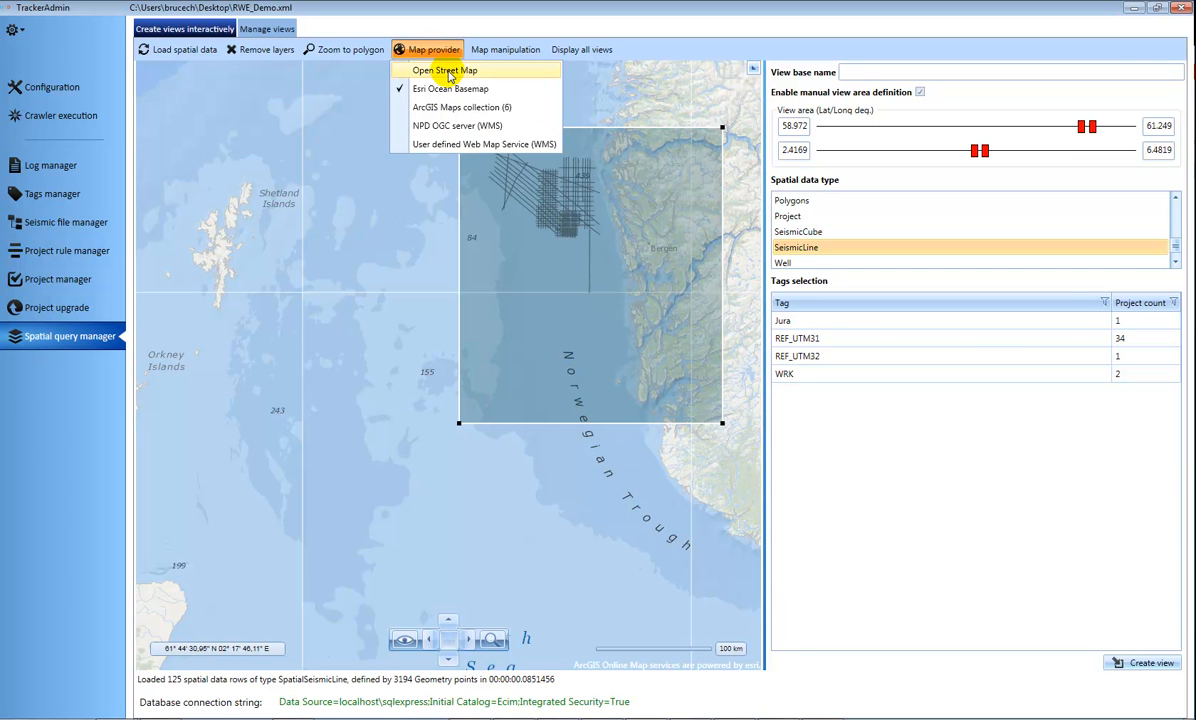
left_click(447, 72)
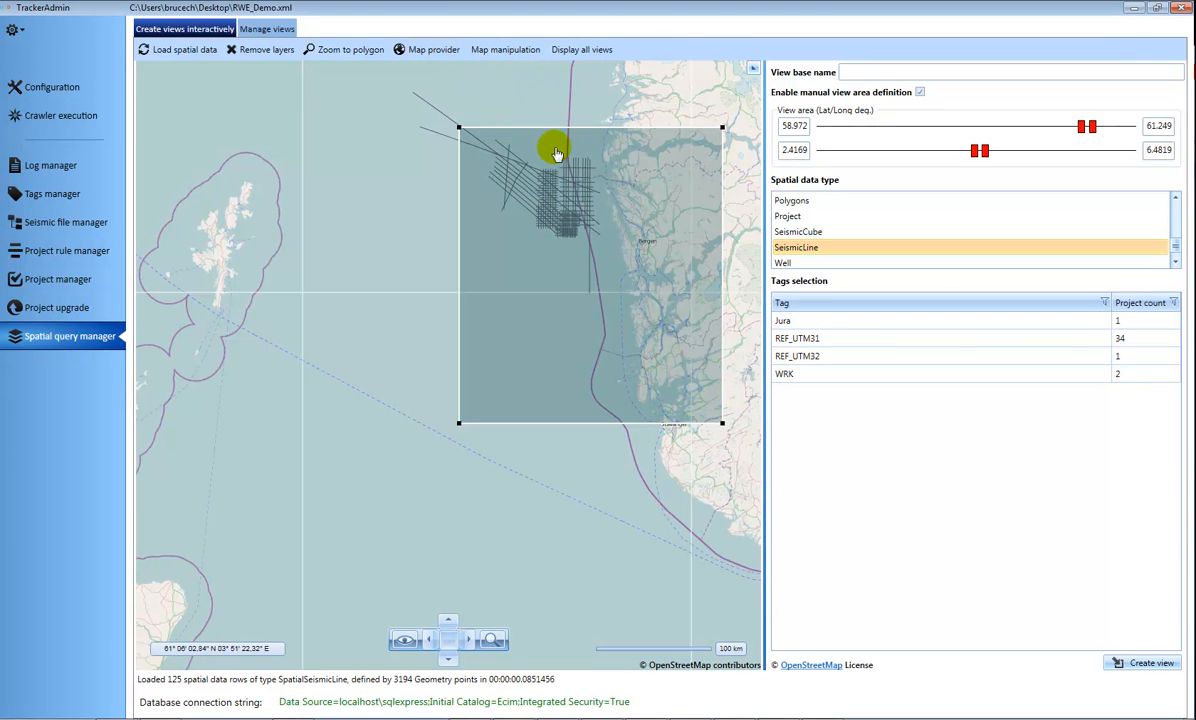
left_click(405, 49)
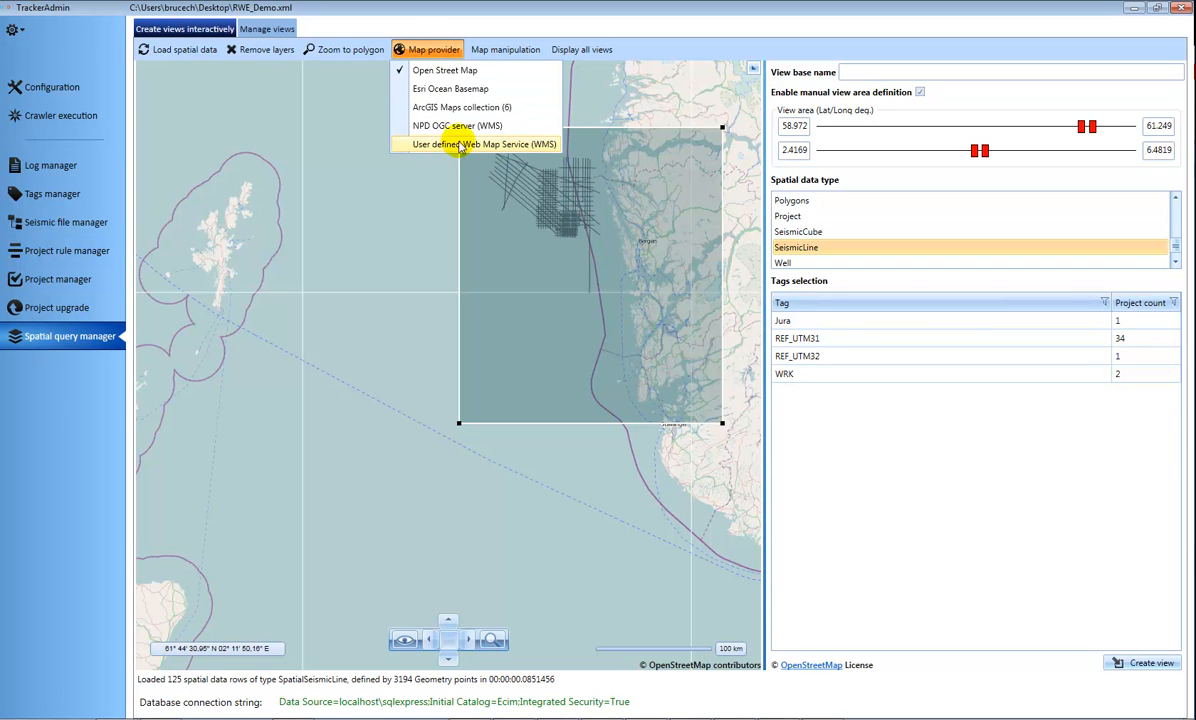
left_click(636, 11)
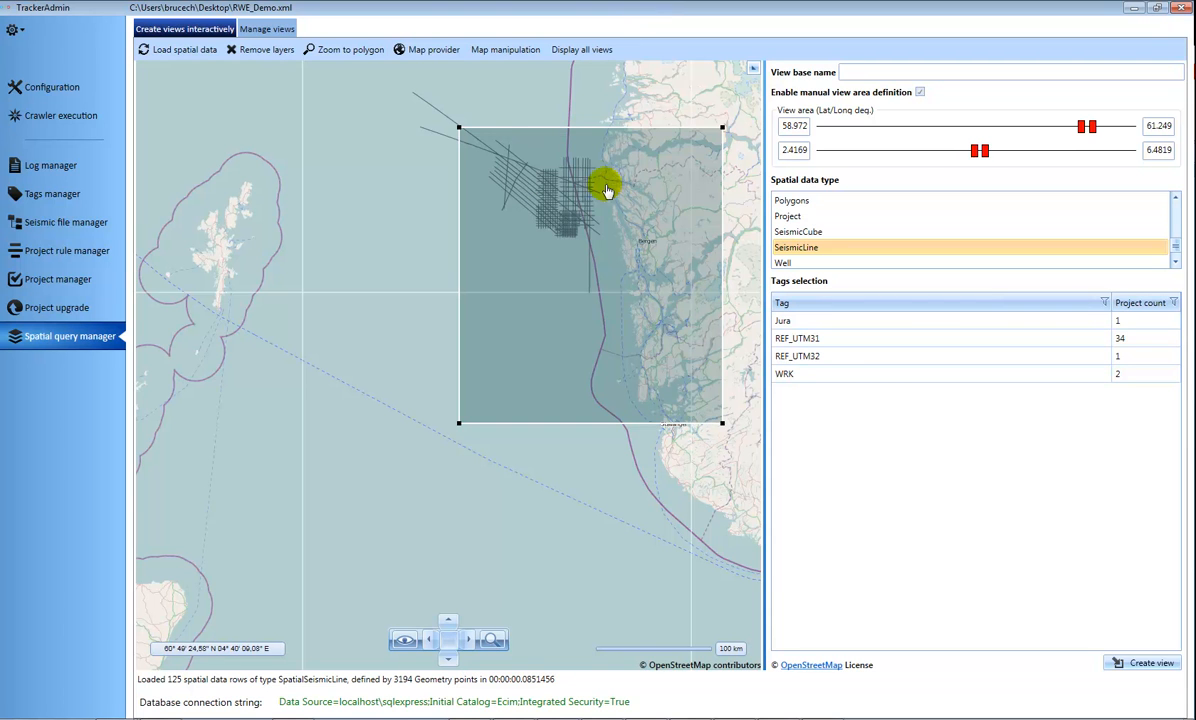
Create a spatial view with the base name RefSeimicLinesNorthSea, restricted to the REF_UTM31 tag.
left_click(843, 70)
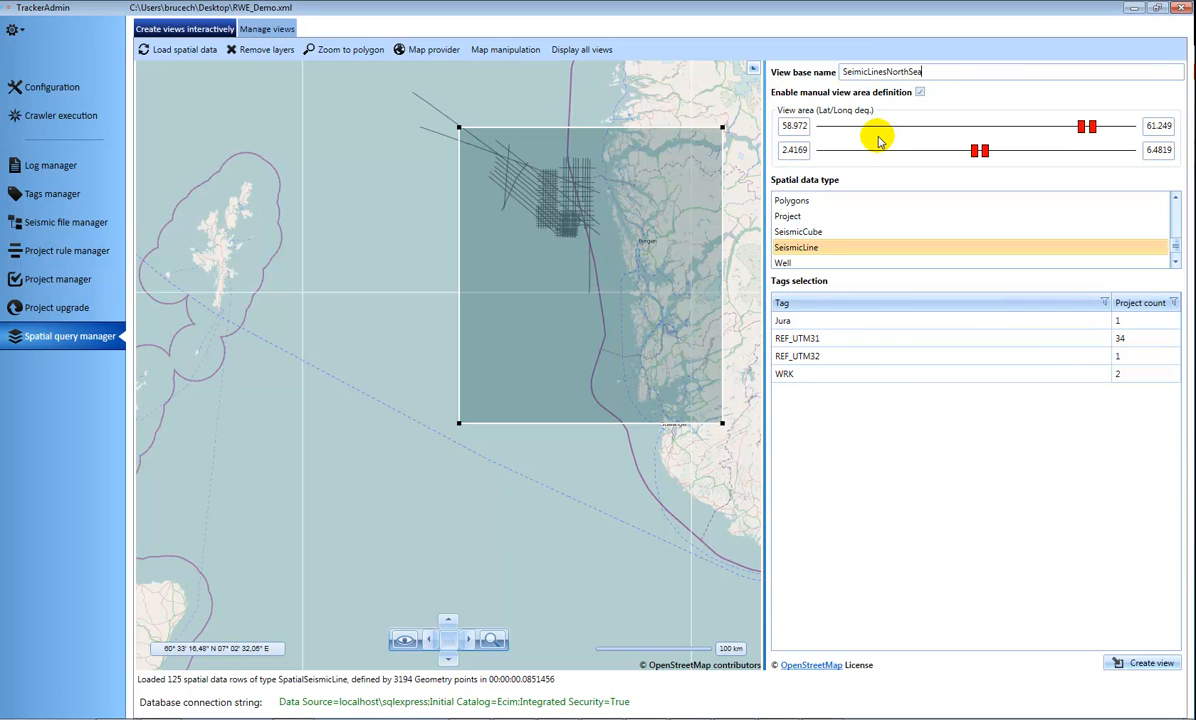
left_click(812, 340)
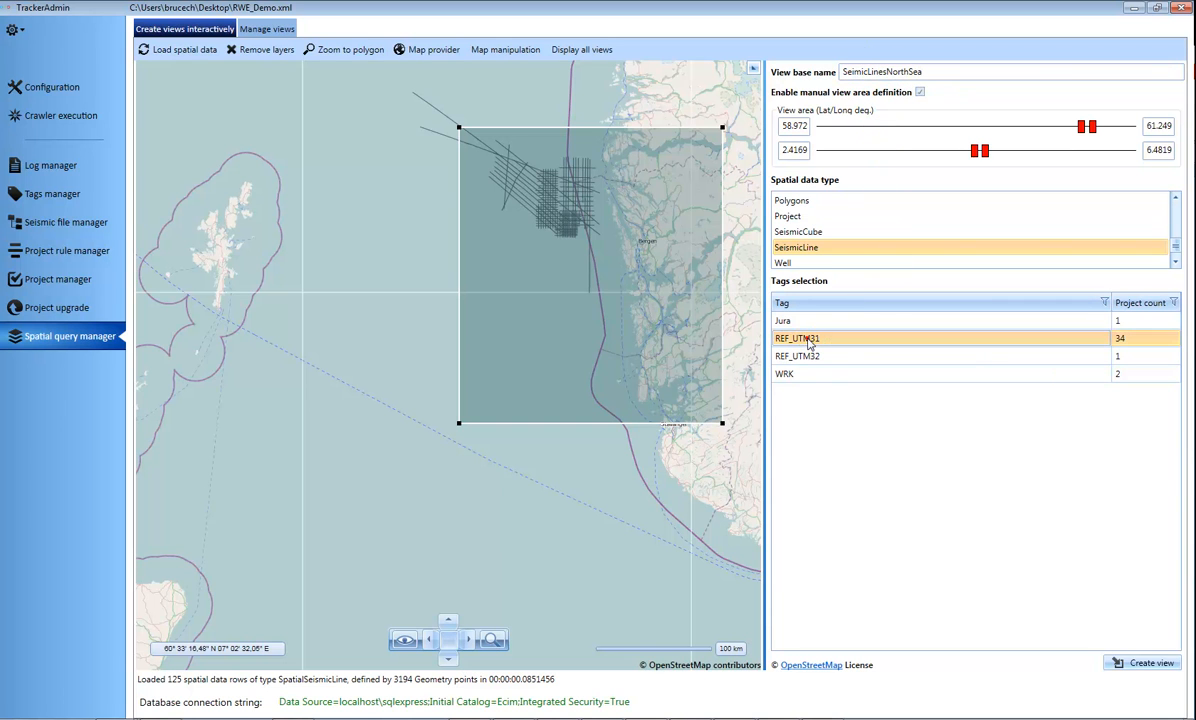
left_click(843, 72)
type("Ref")
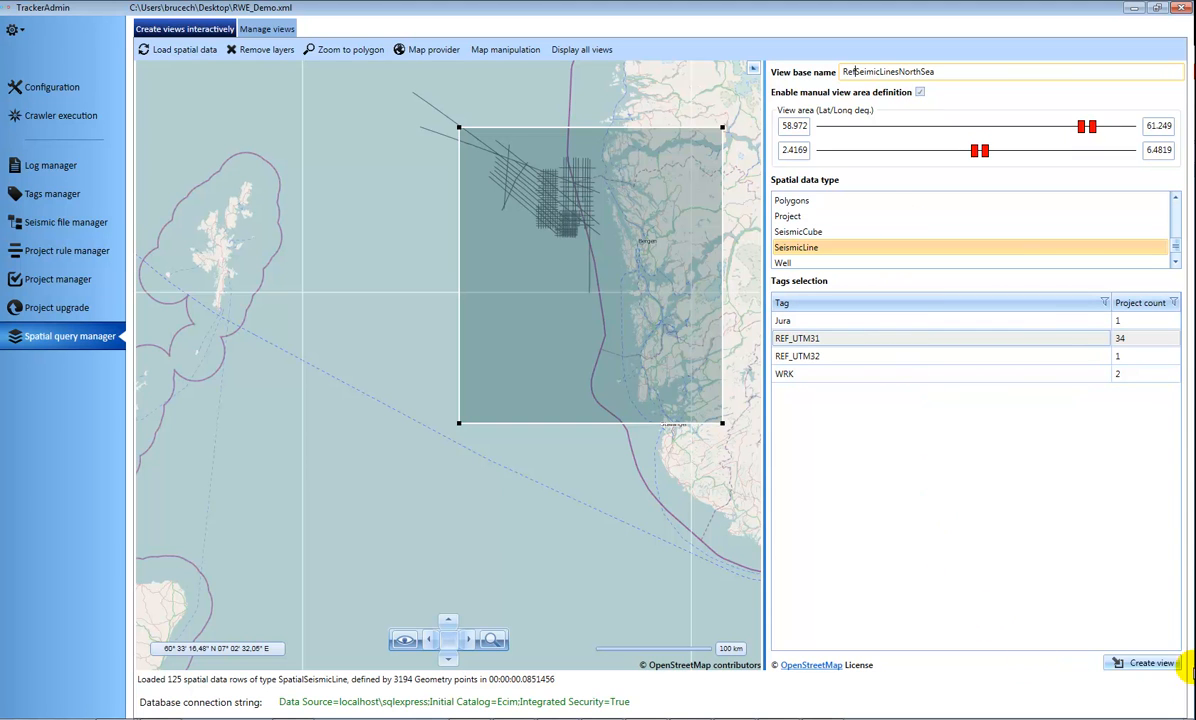
left_click(1130, 663)
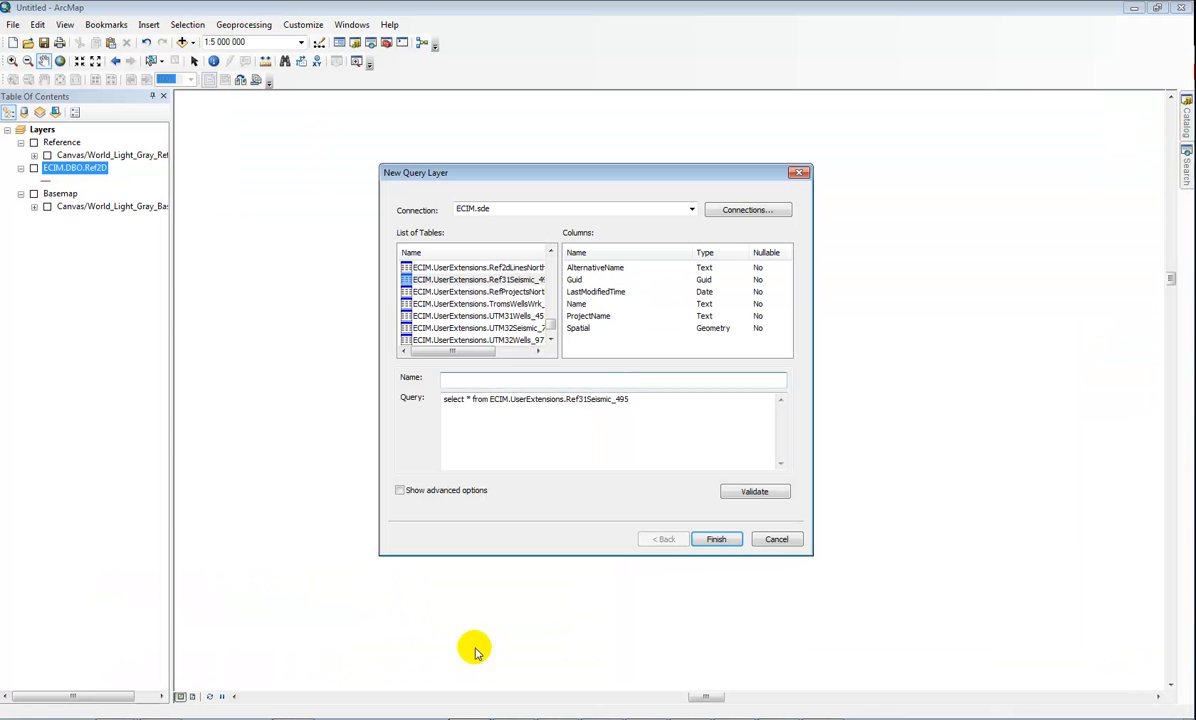
In ArcMap, discard the open query layer dialog and start a new query layer using the ECIM.sde connection.
left_click(776, 539)
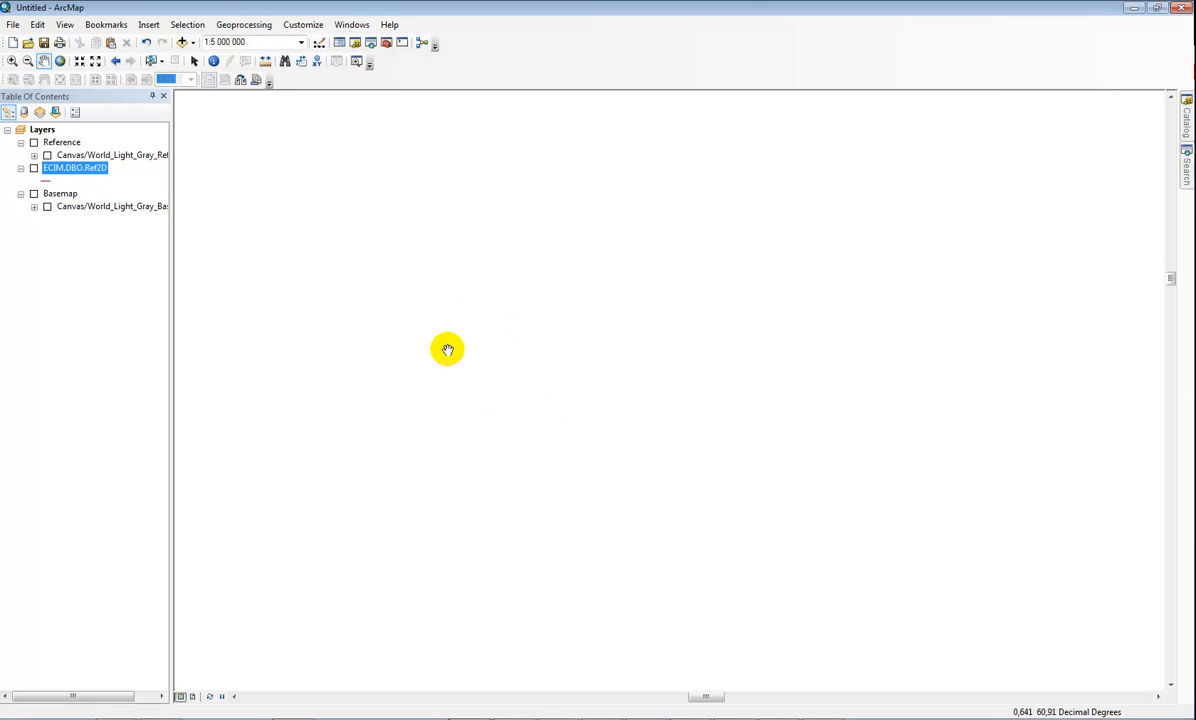
left_click(17, 26)
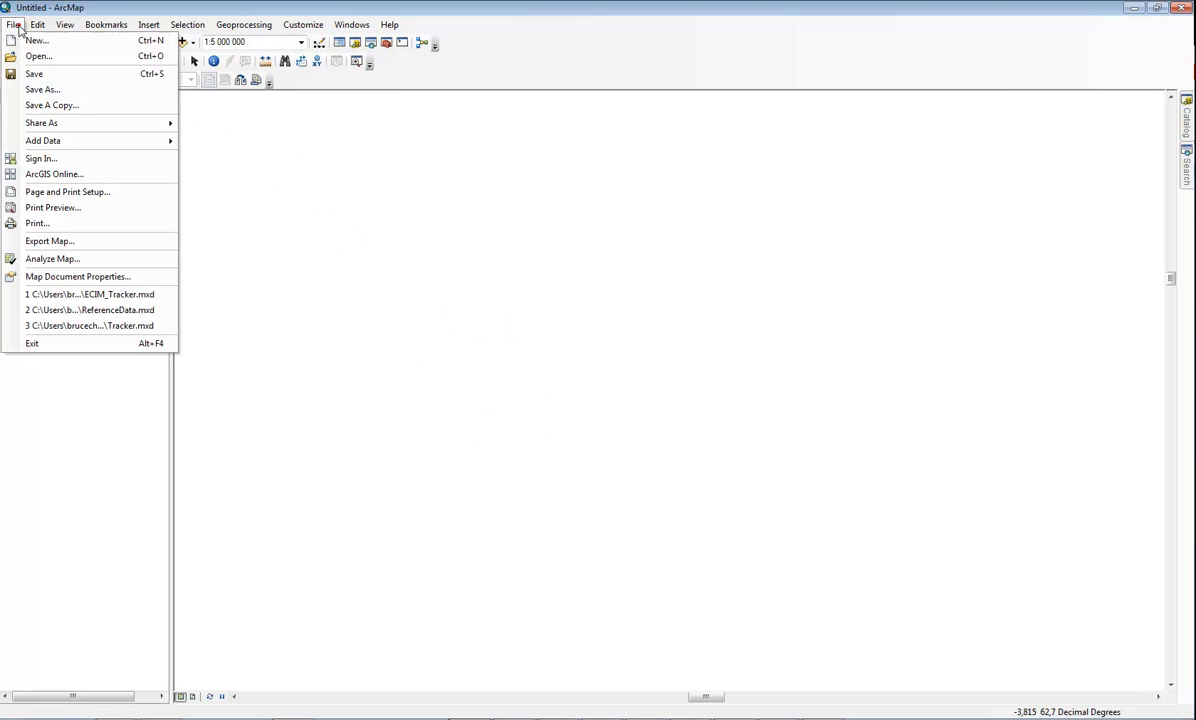
mouse_move(59, 144)
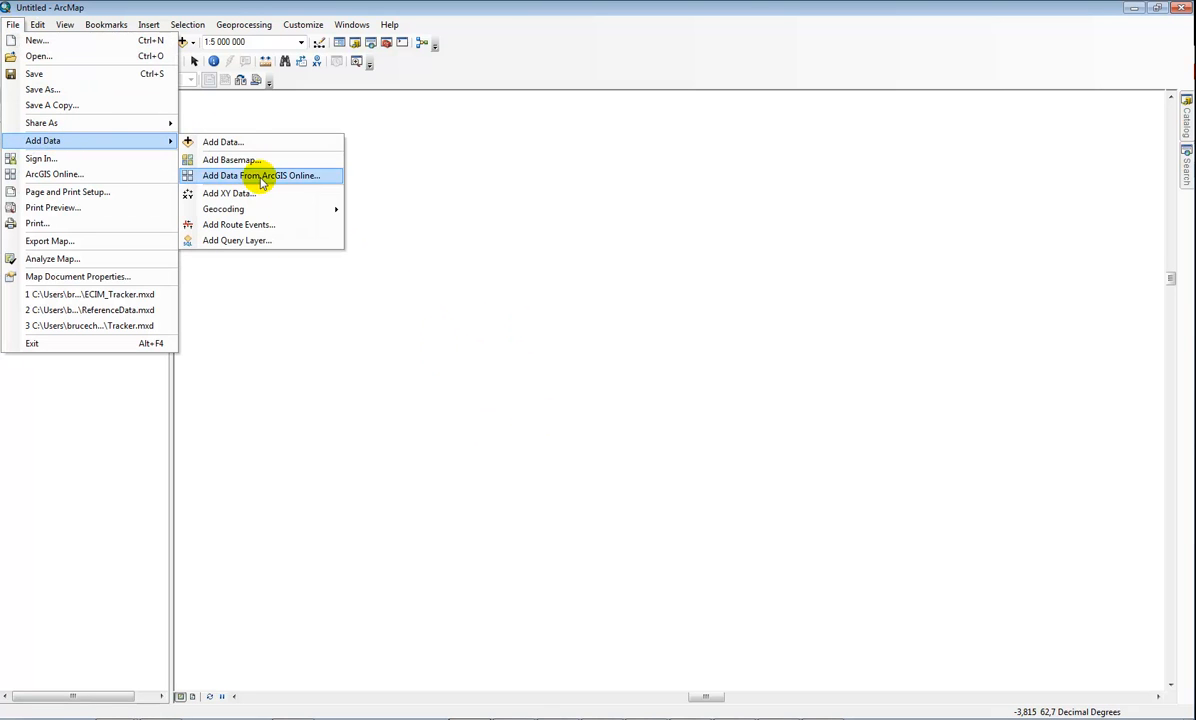
left_click(265, 241)
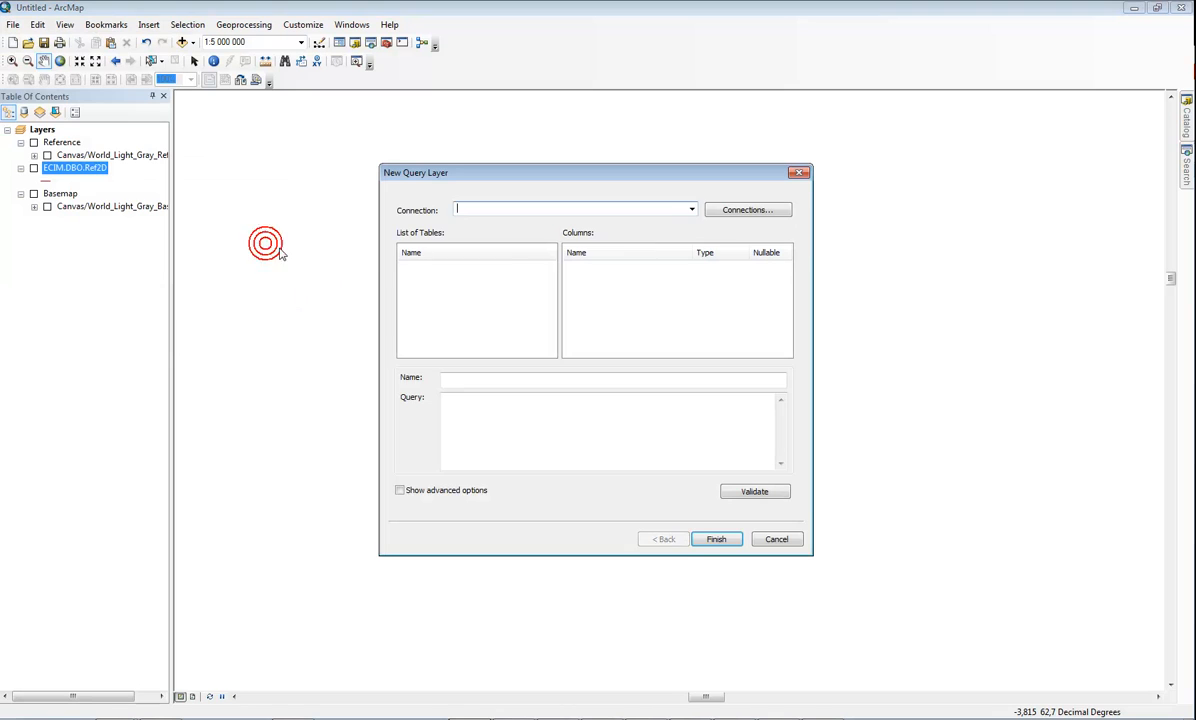
left_click(691, 209)
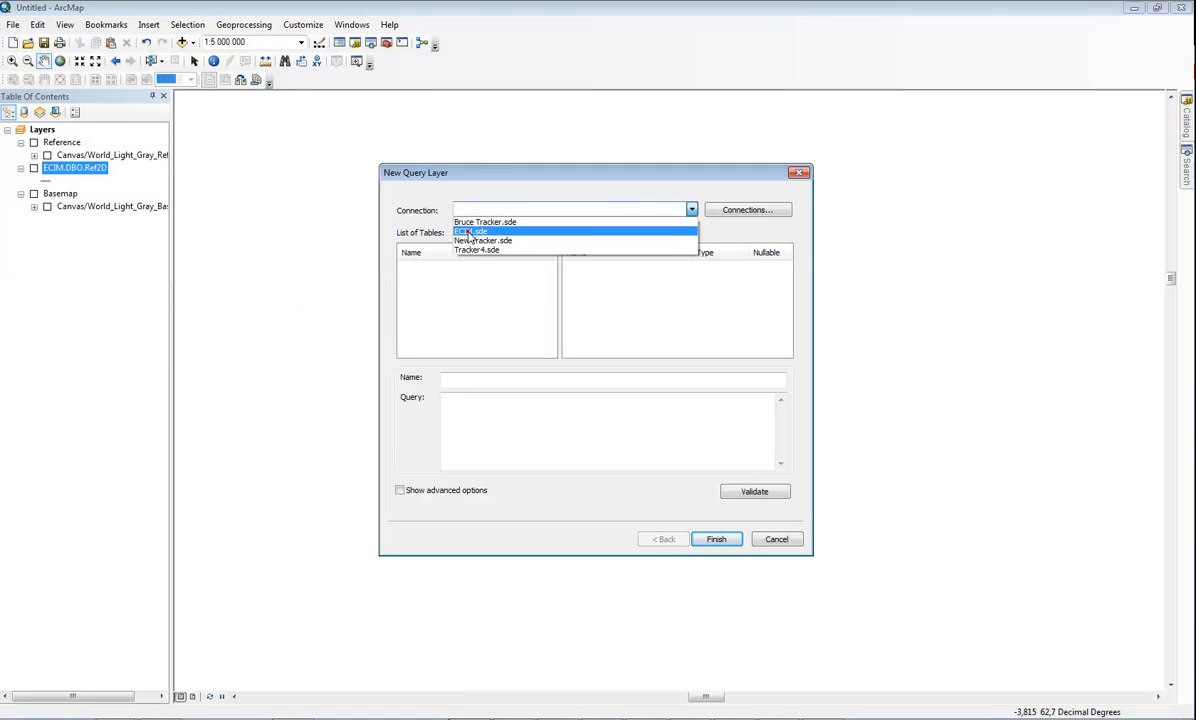
left_click(469, 233)
Add the ECIM.UserExtensions.RefSeimicLinesNorthSea_239 view to the map as a query layer named Ref2dLines.
left_click_drag(553, 267, 553, 330)
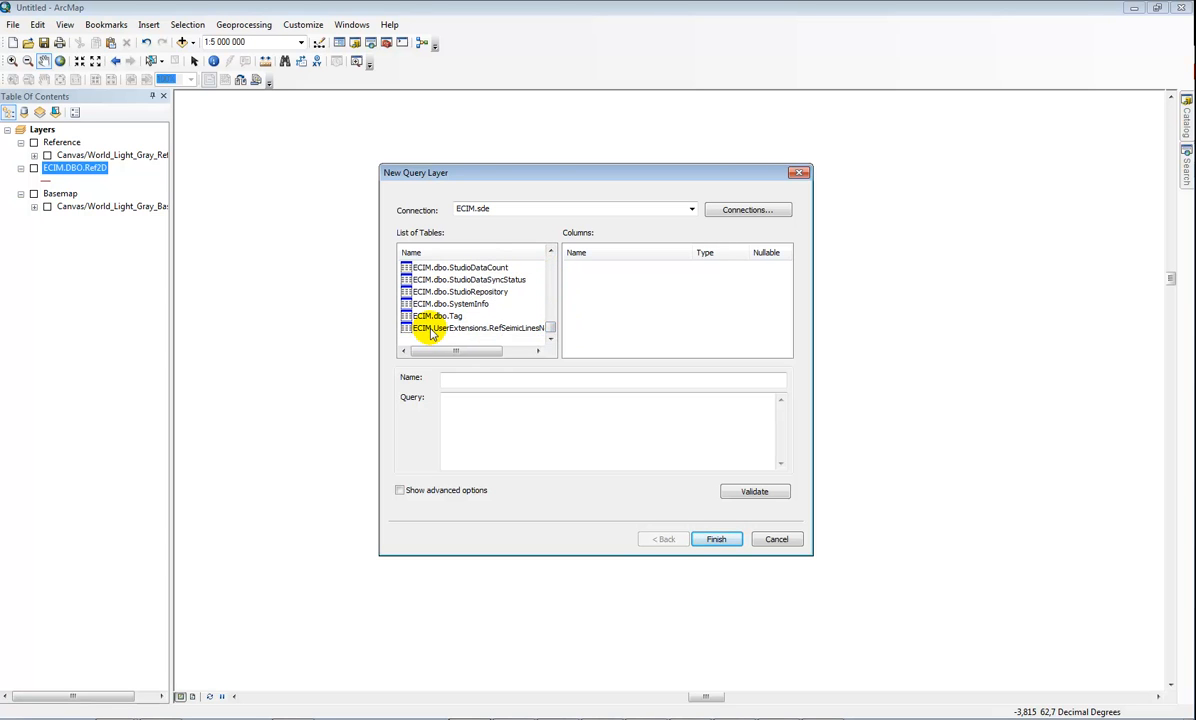
left_click(475, 329)
left_click_drag(476, 330, 503, 432)
left_click(504, 380)
type("Ref2dLines")
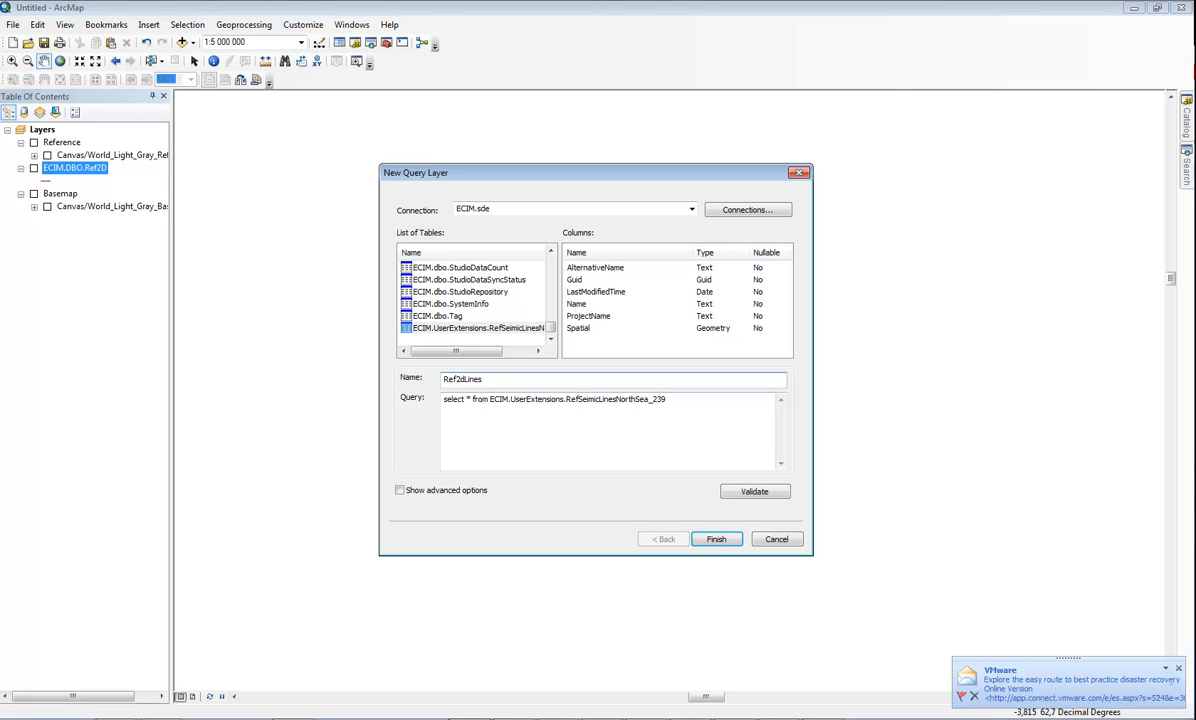
left_click(716, 539)
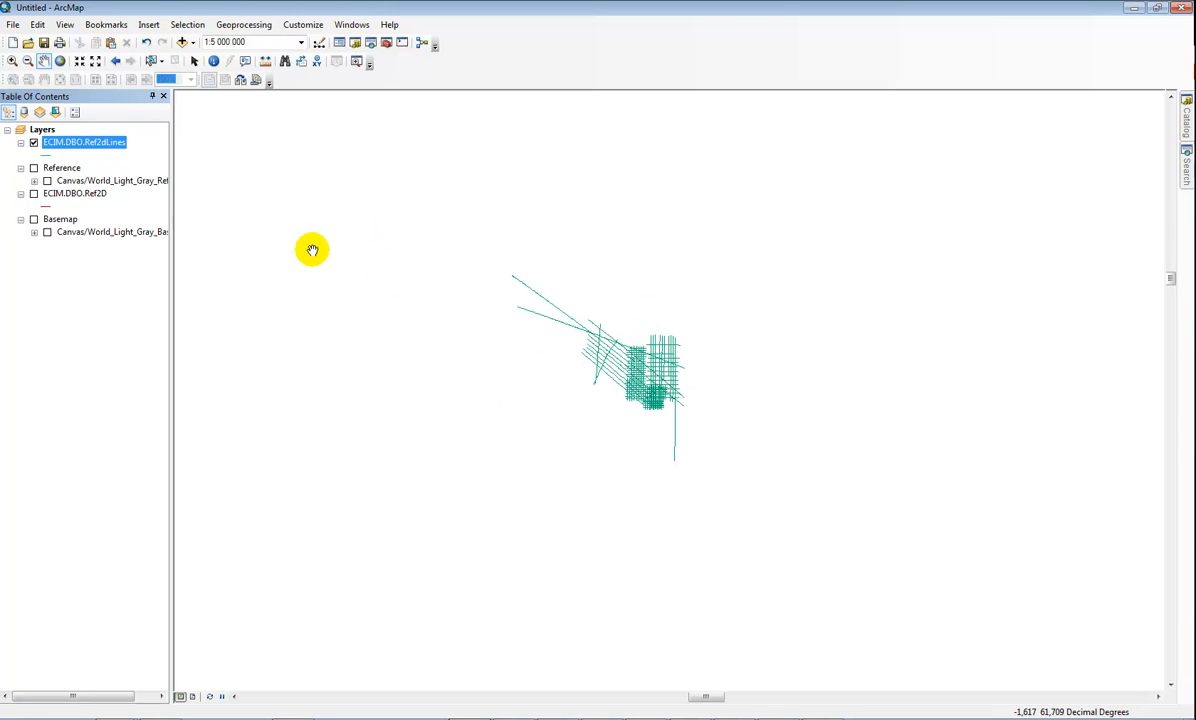
Open the attribute table of the Ref2dLines layer and label its features by the AlternativeName field.
right_click(95, 145)
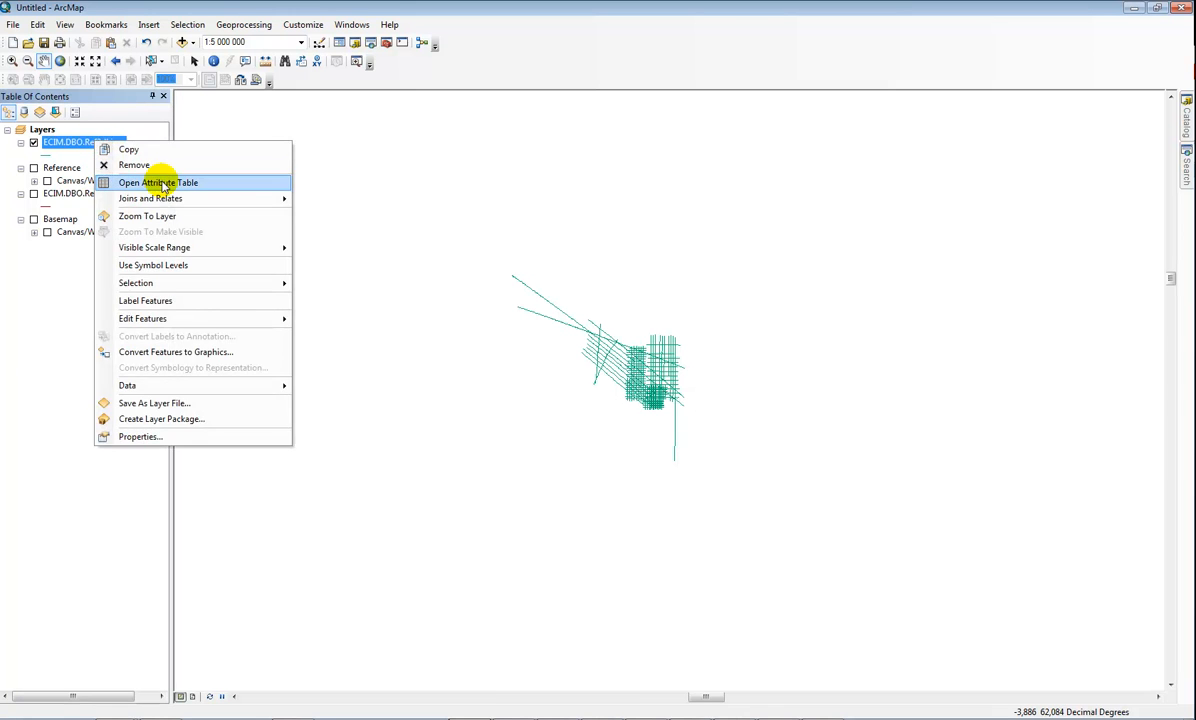
left_click(157, 181)
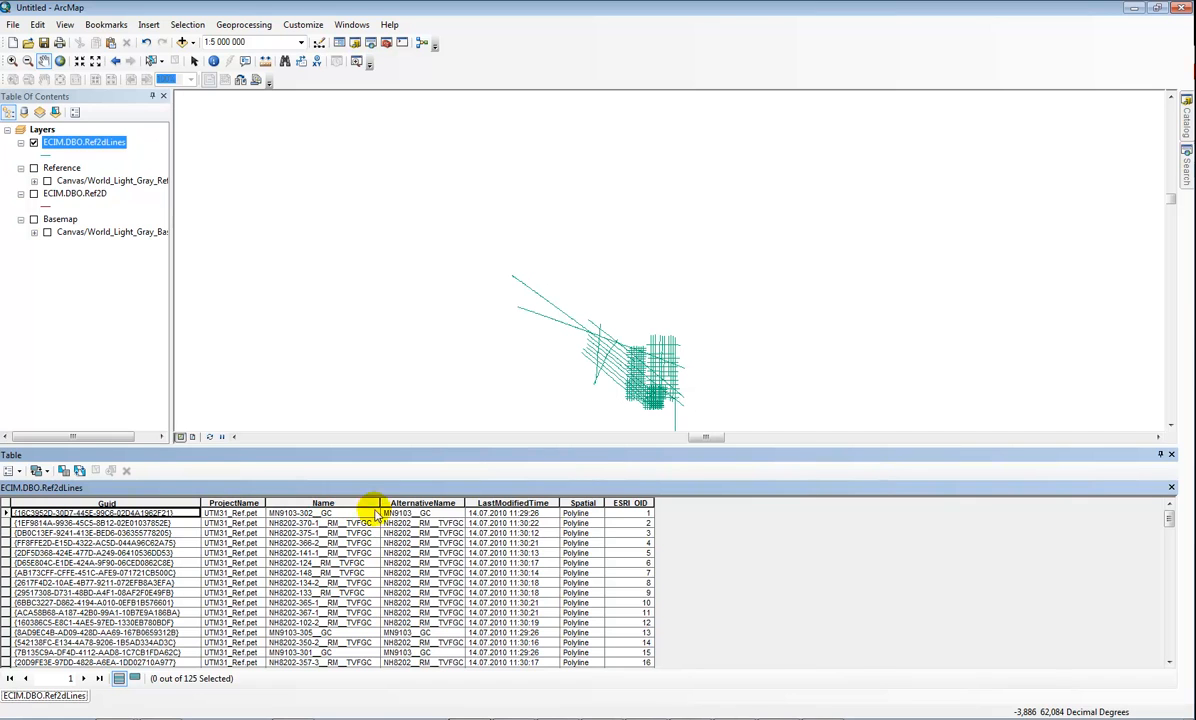
right_click(110, 143)
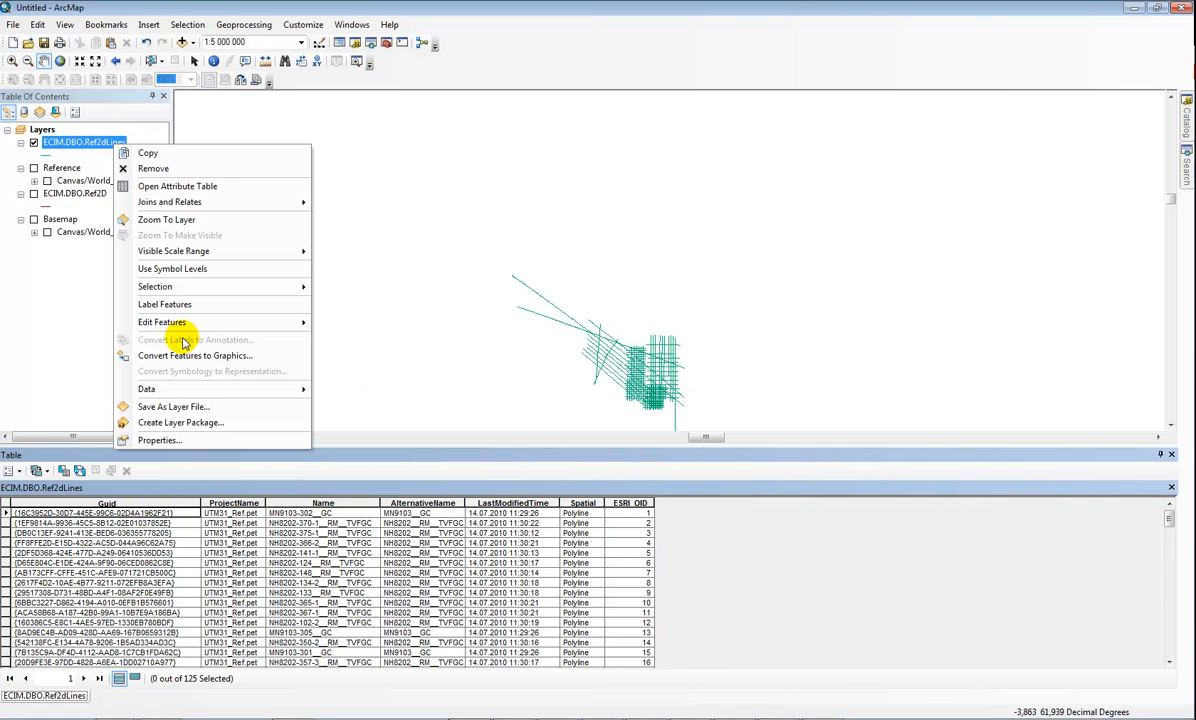
left_click(183, 440)
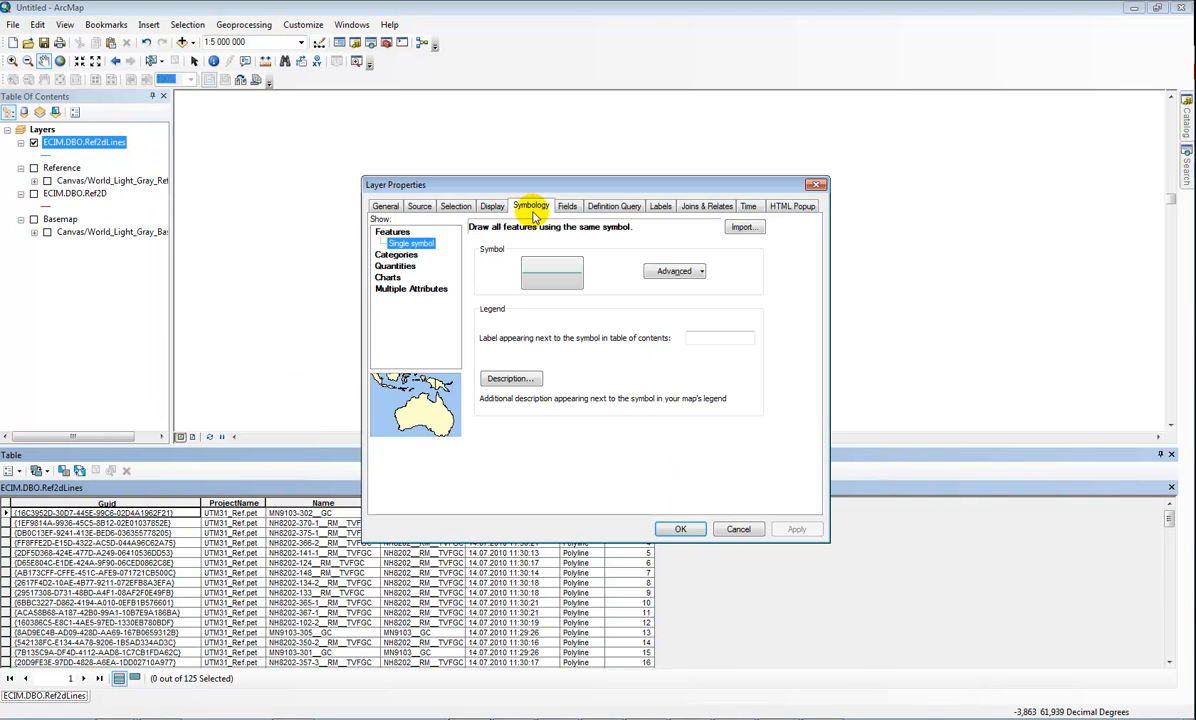
left_click(663, 206)
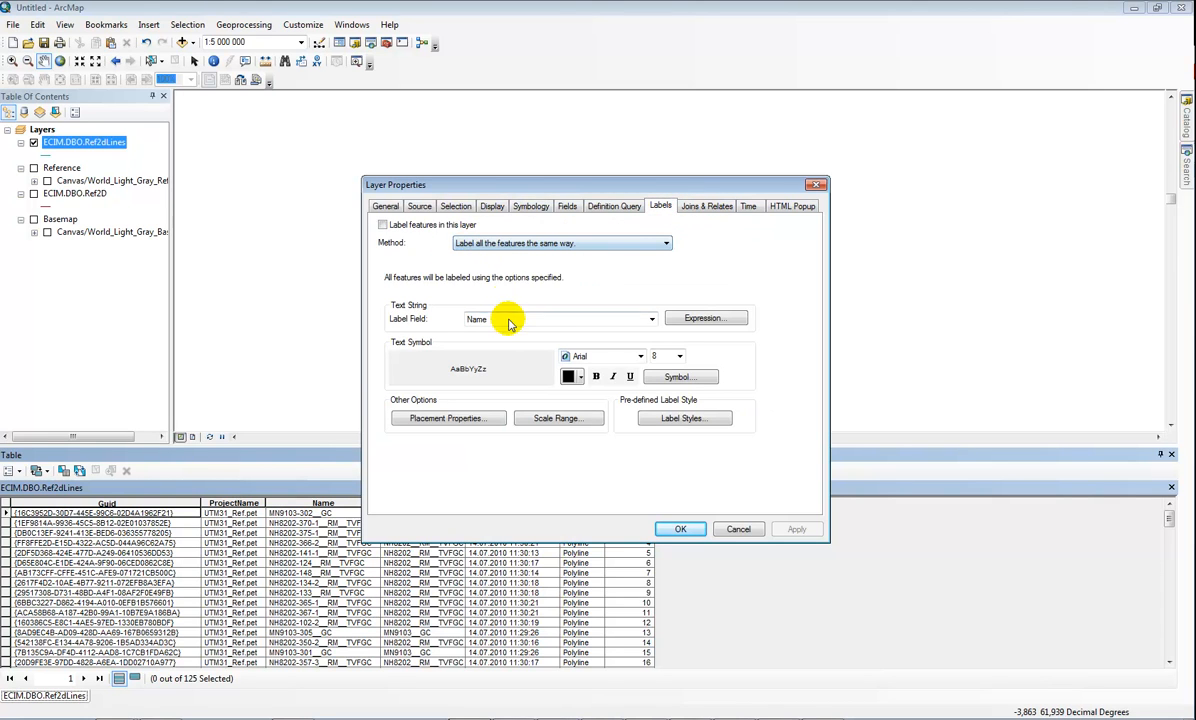
left_click(443, 222)
left_click(543, 319)
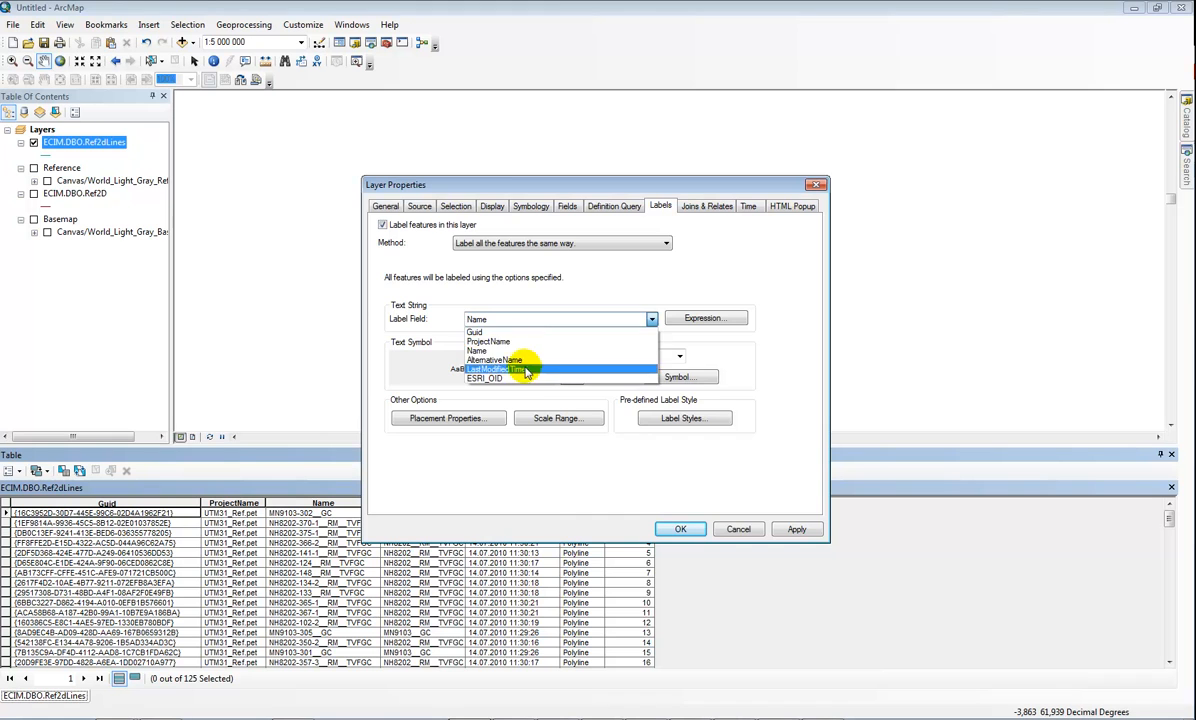
left_click(510, 341)
left_click(682, 527)
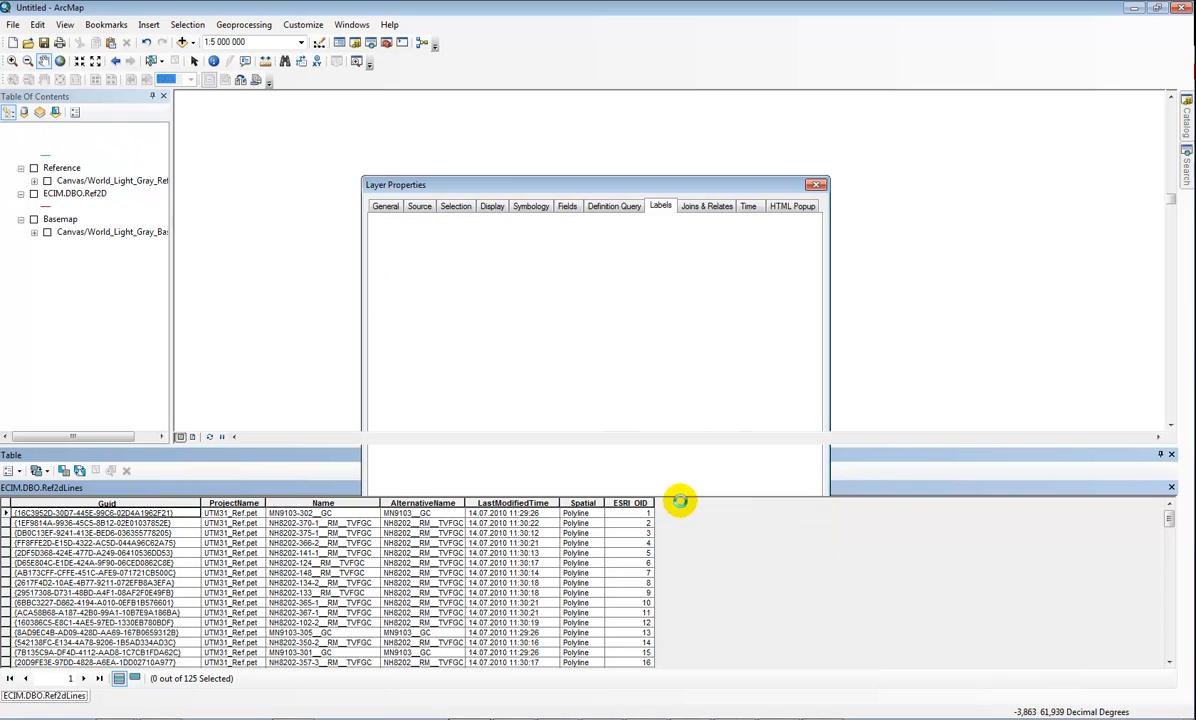
Turn on the Basemap group and its World Light Gray base layer, and close the attribute table.
left_click_drag(721, 320, 755, 240)
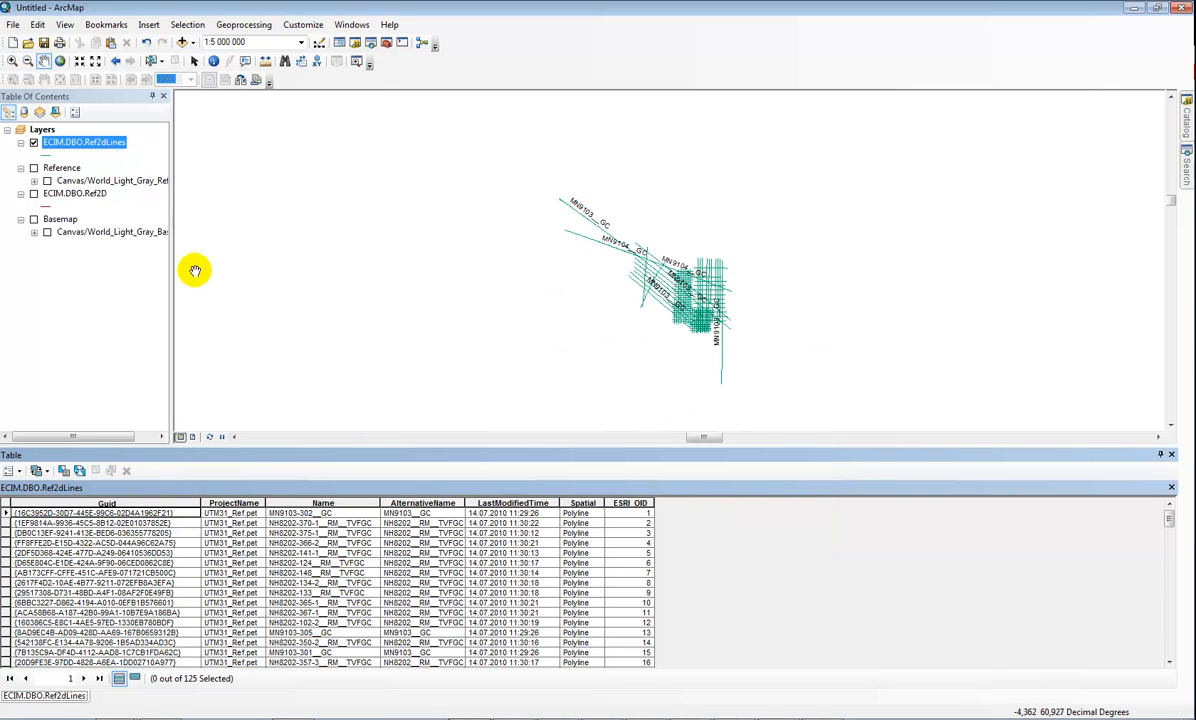
left_click(34, 219)
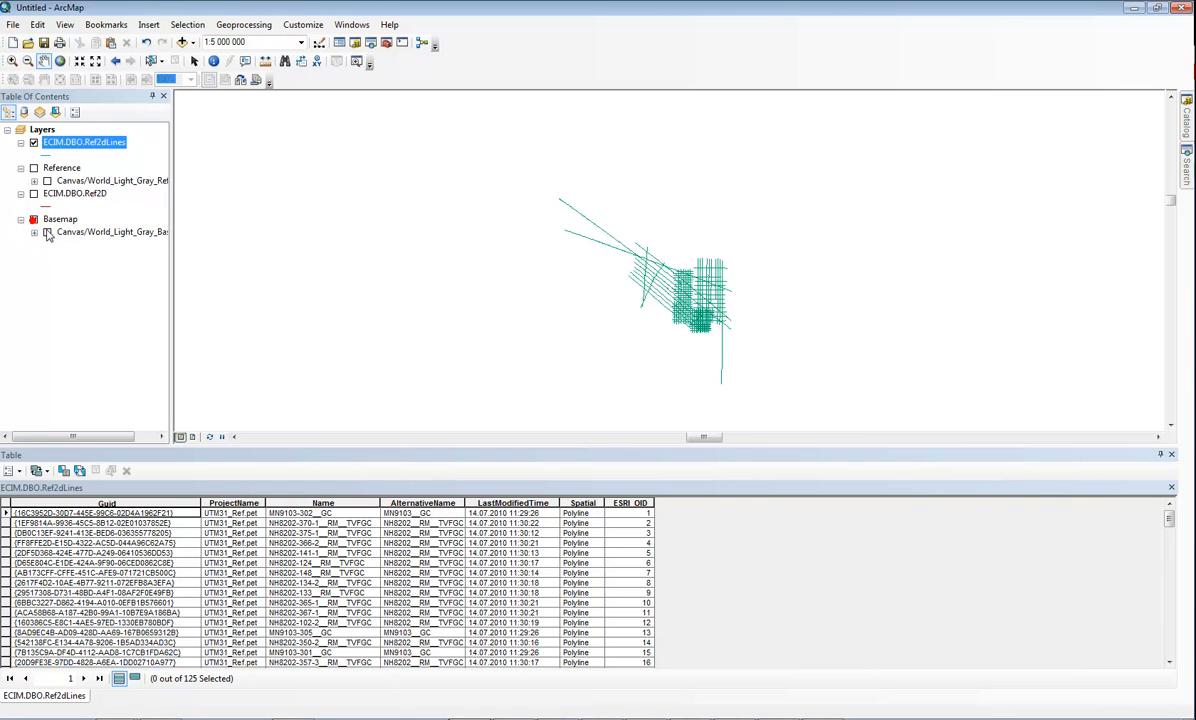
left_click(47, 231)
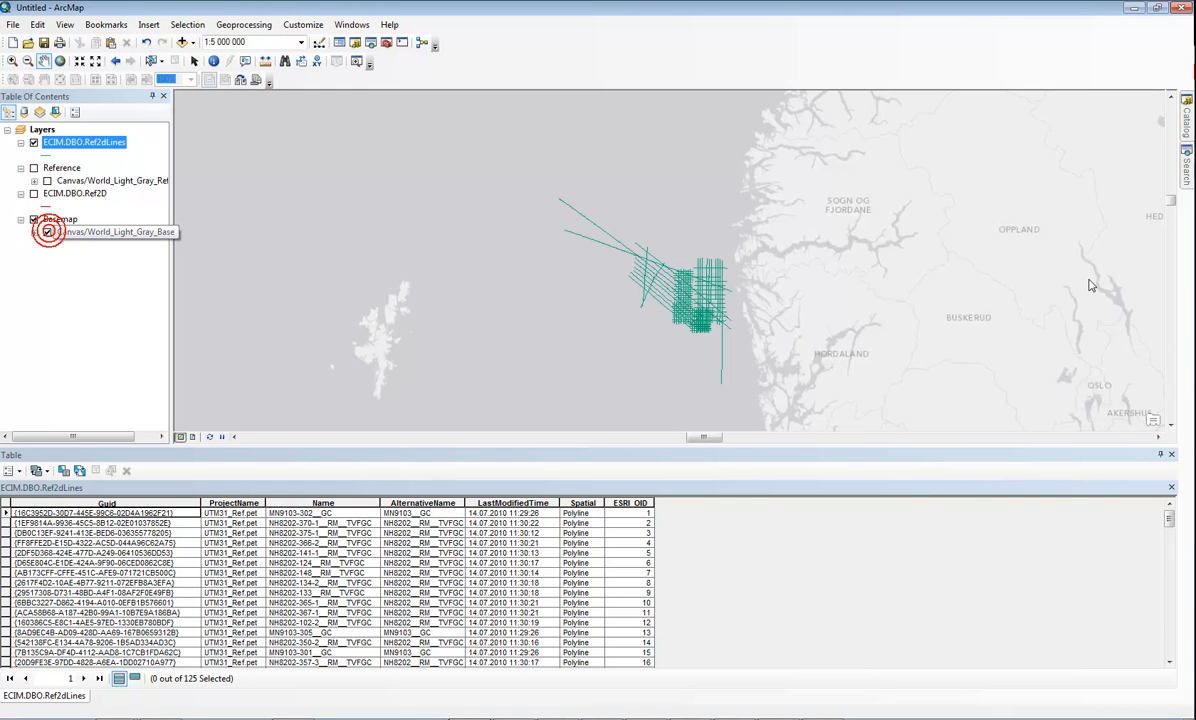
left_click(1171, 454)
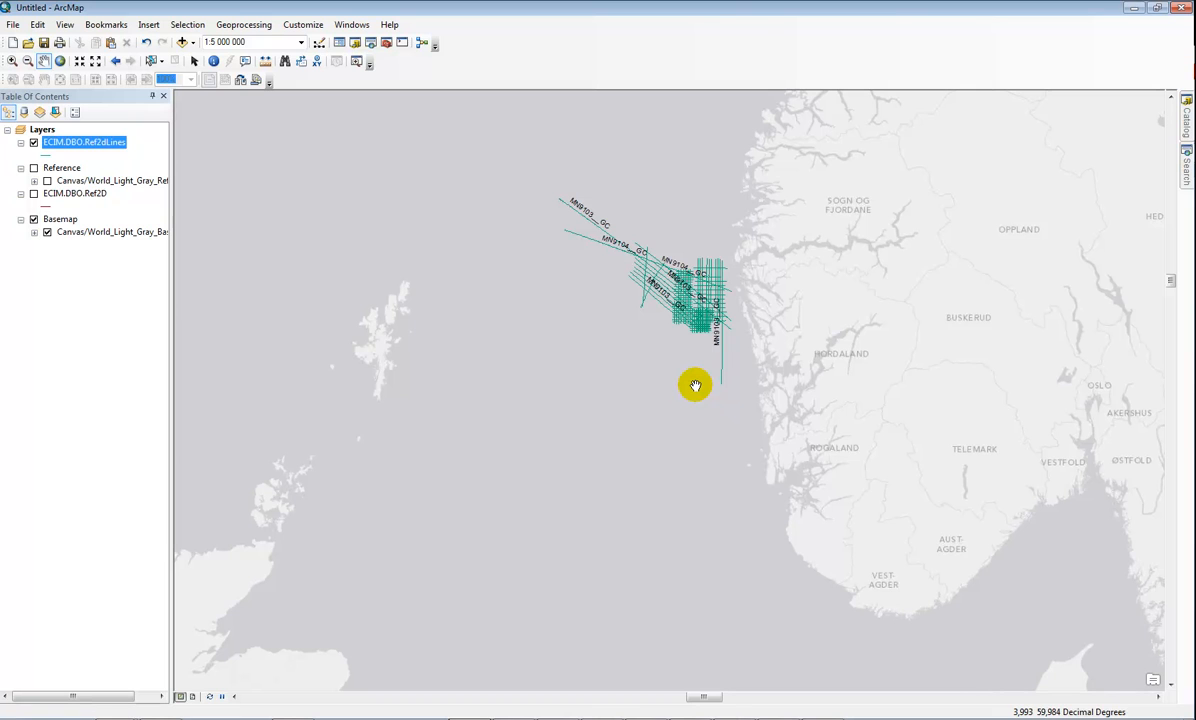